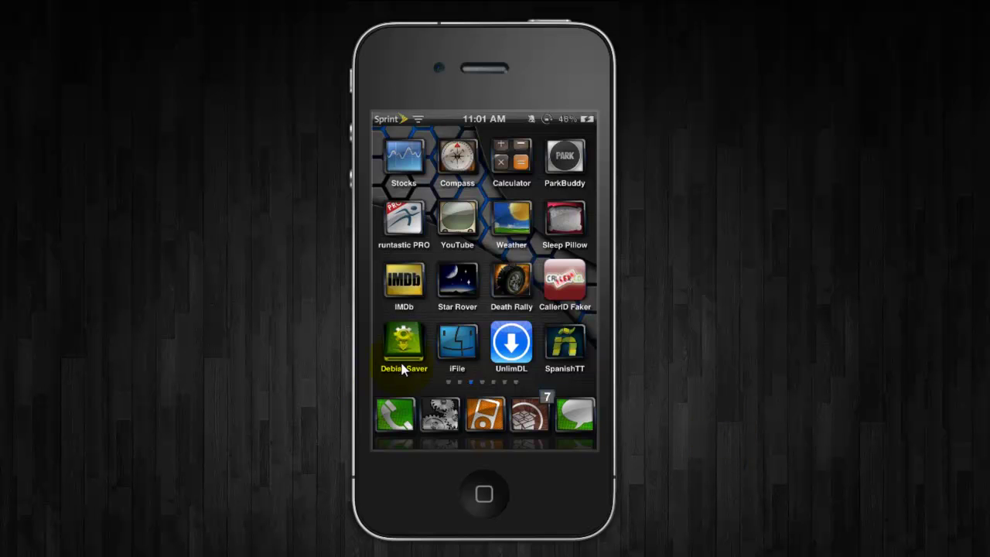
# Launch iFile, select the Documents folder in /var/mobile and cut it to the clipboard
pyautogui.click(457, 343)
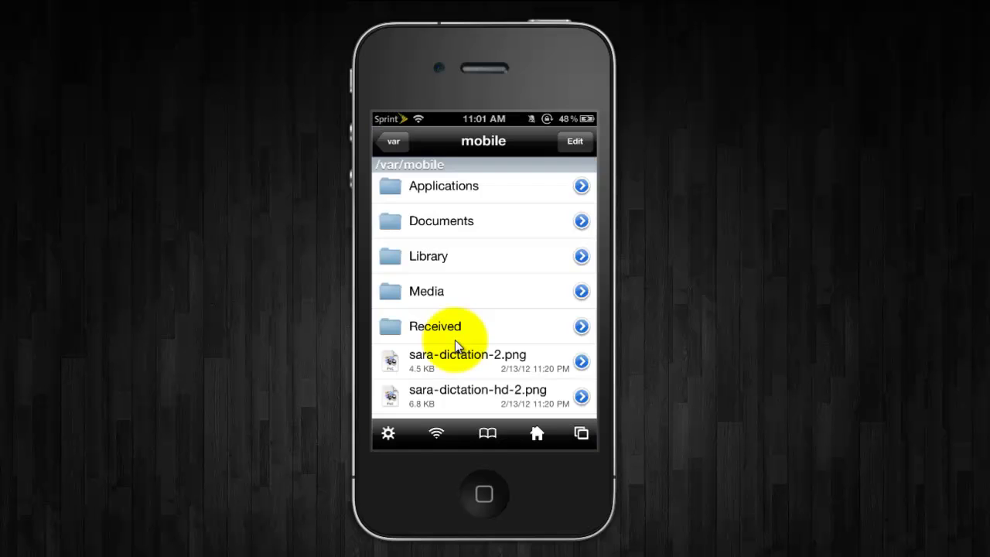
pyautogui.click(574, 143)
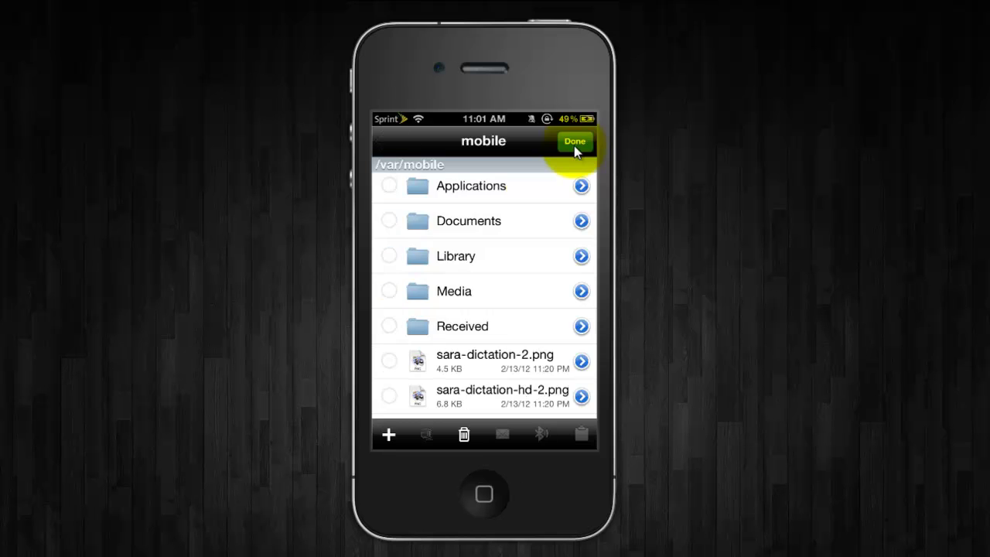
pyautogui.click(388, 222)
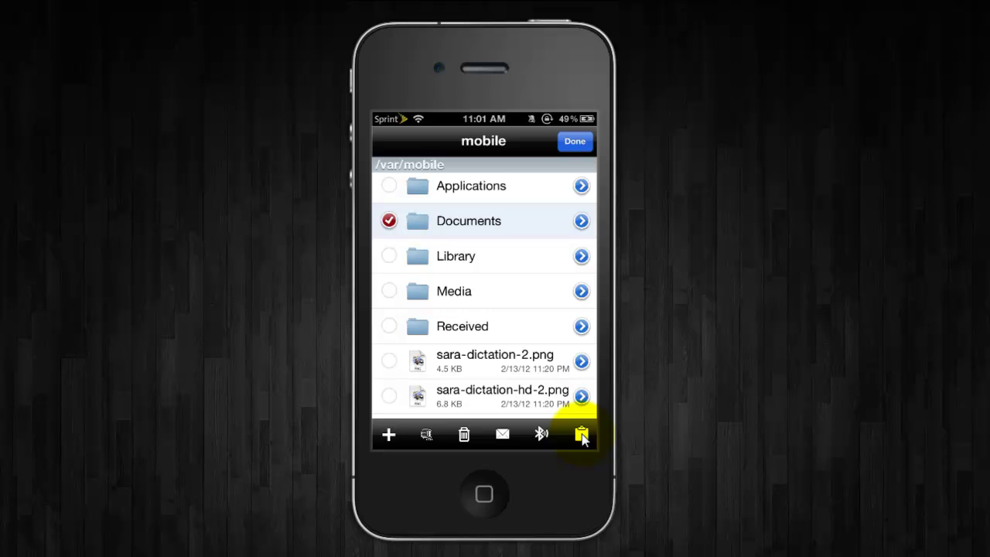
pyautogui.click(581, 435)
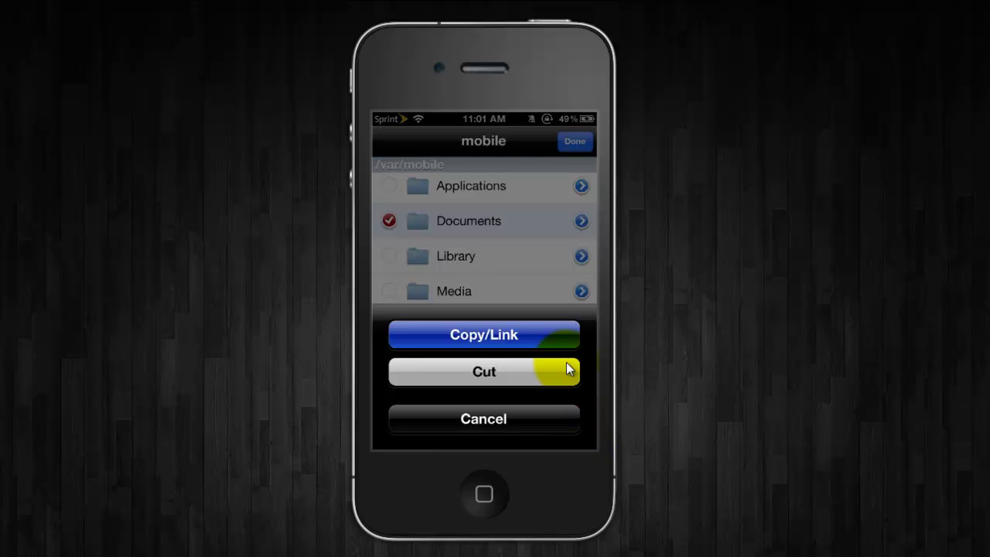
pyautogui.click(544, 356)
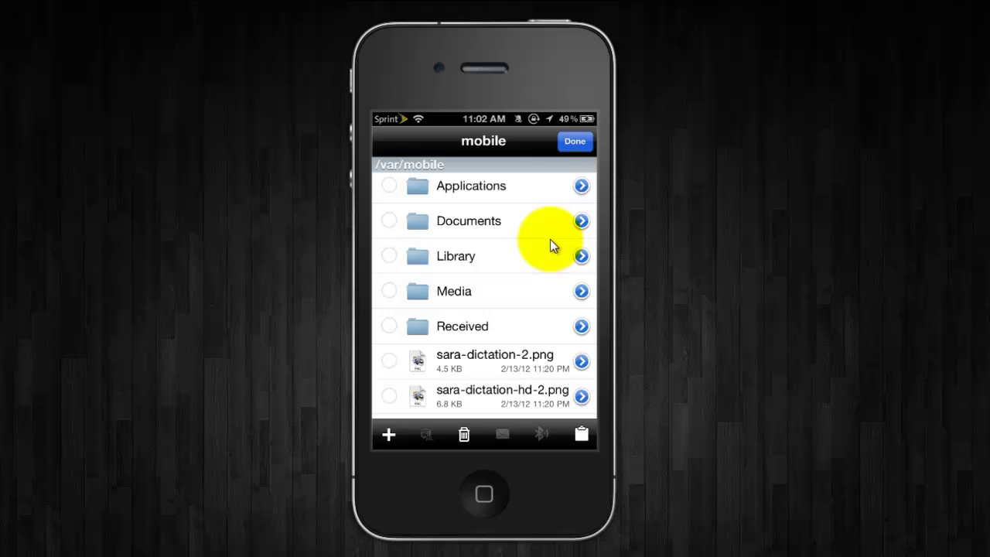
pyautogui.click(571, 143)
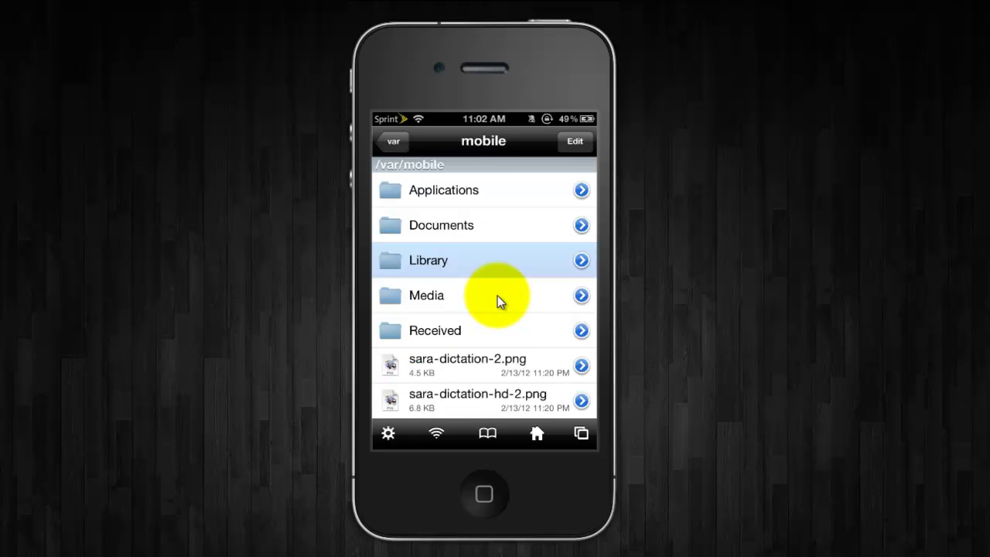
pyautogui.click(497, 296)
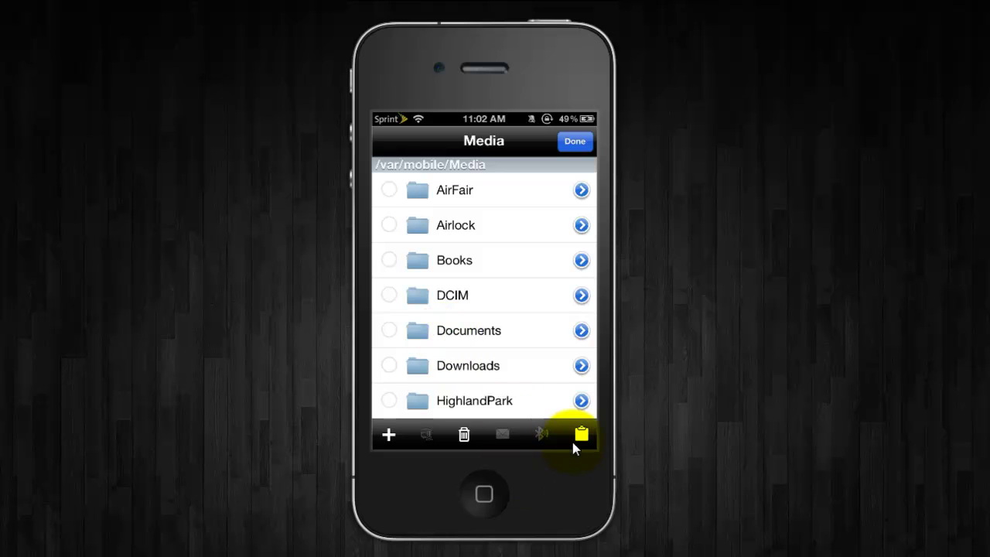
pyautogui.click(572, 443)
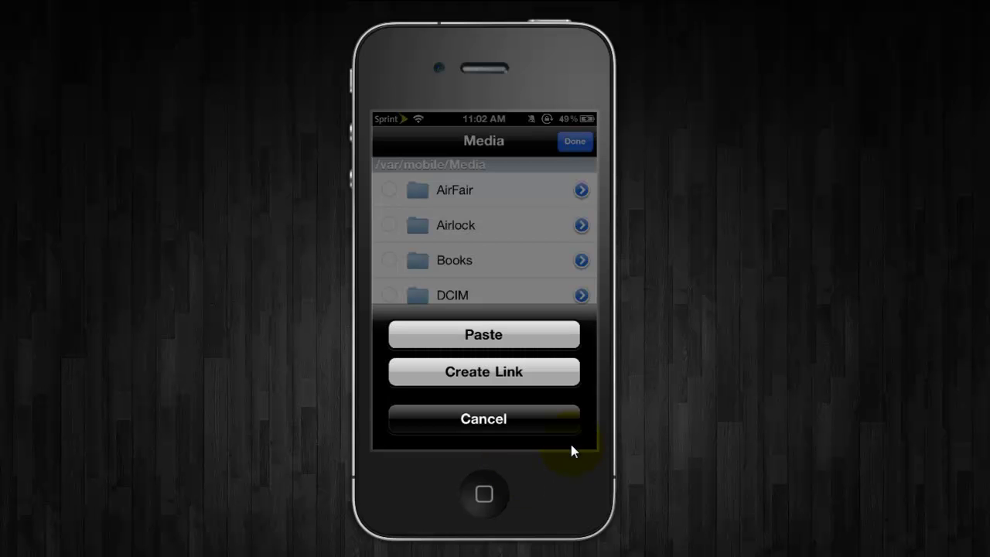
pyautogui.click(570, 439)
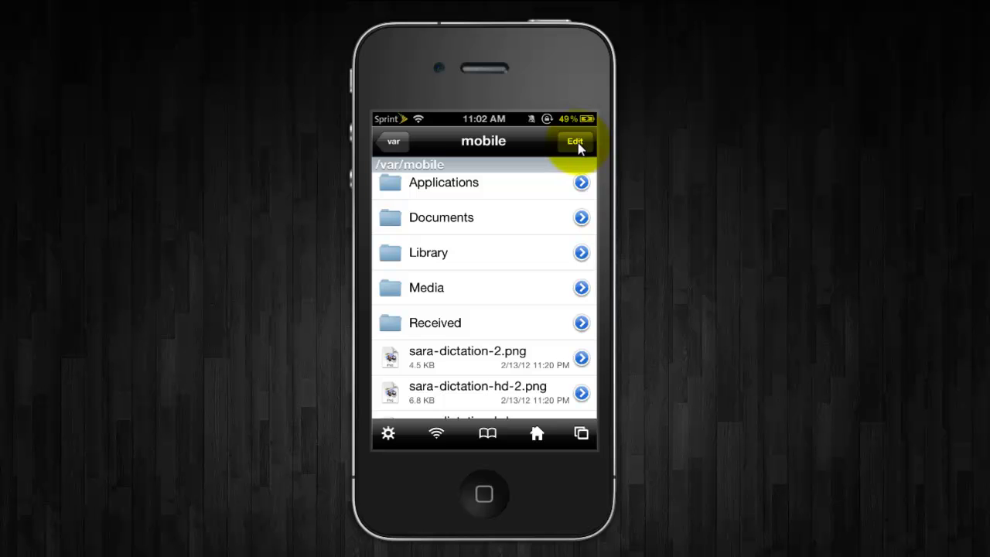
# Cut the selected Documents folder from /var/mobile
pyautogui.click(576, 142)
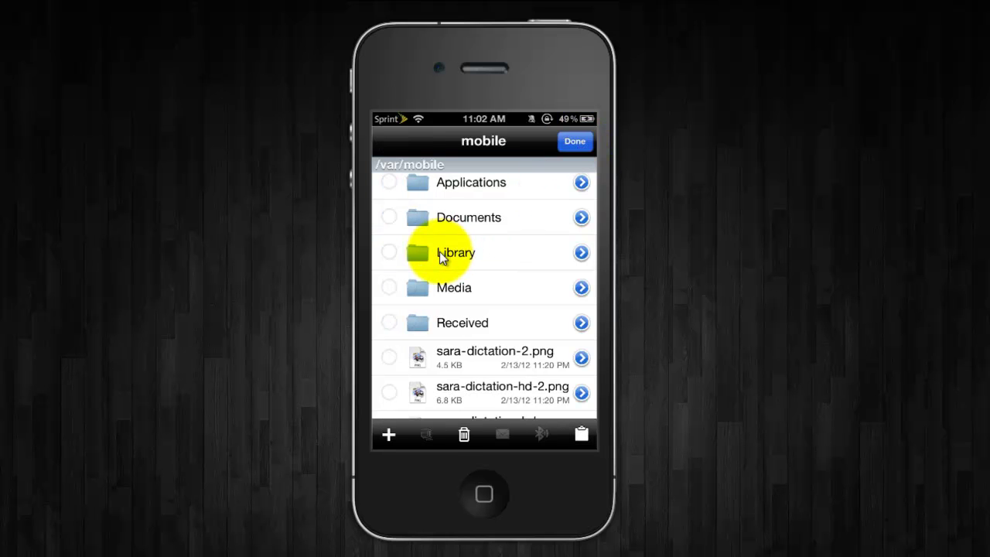
pyautogui.click(581, 435)
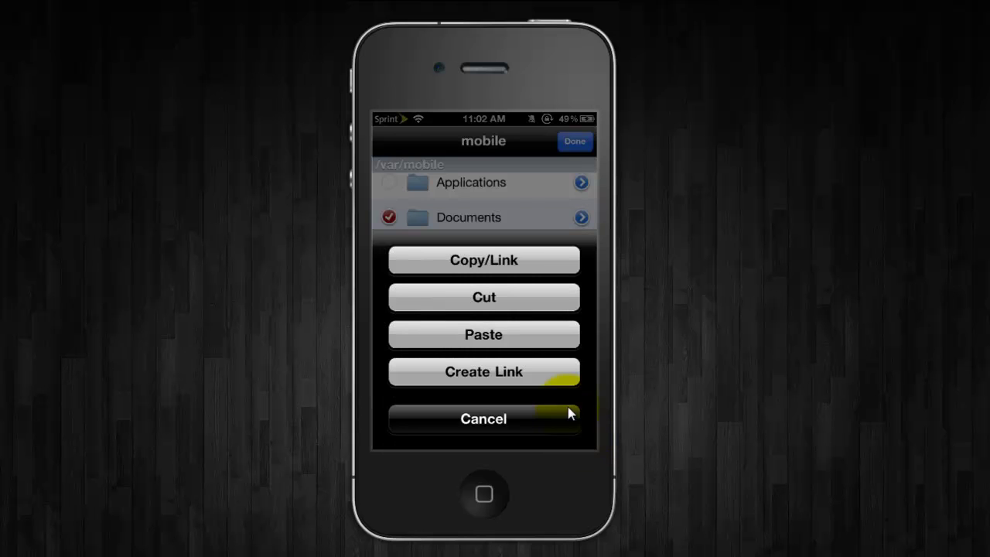
pyautogui.click(535, 298)
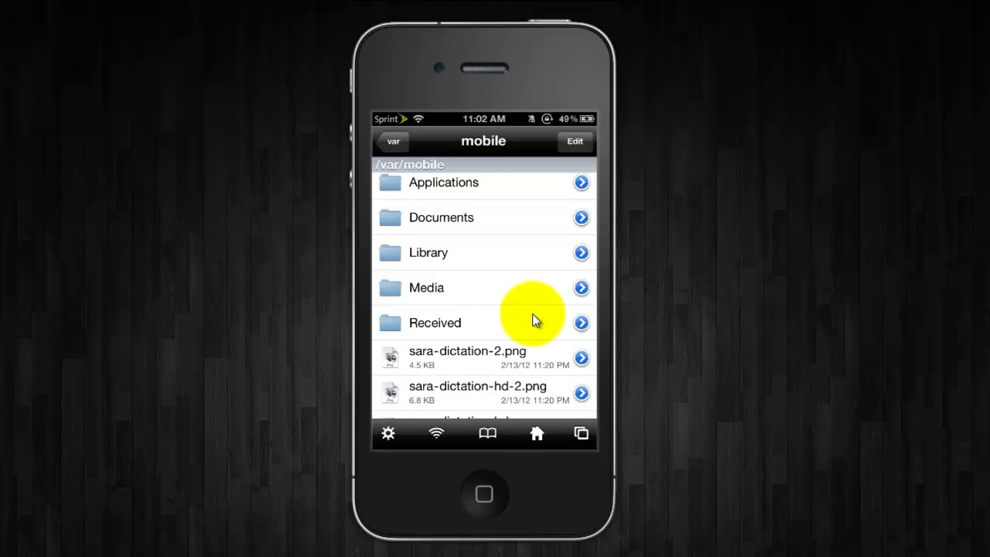
# Paste it into Media, keeping both folders so the copy becomes Documents (1)
pyautogui.click(532, 308)
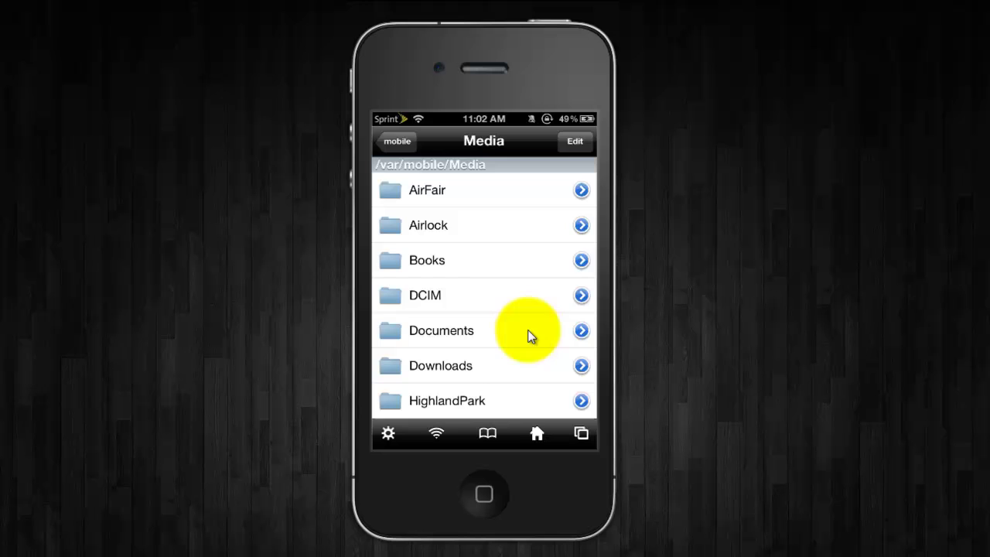
pyautogui.click(578, 153)
pyautogui.click(581, 435)
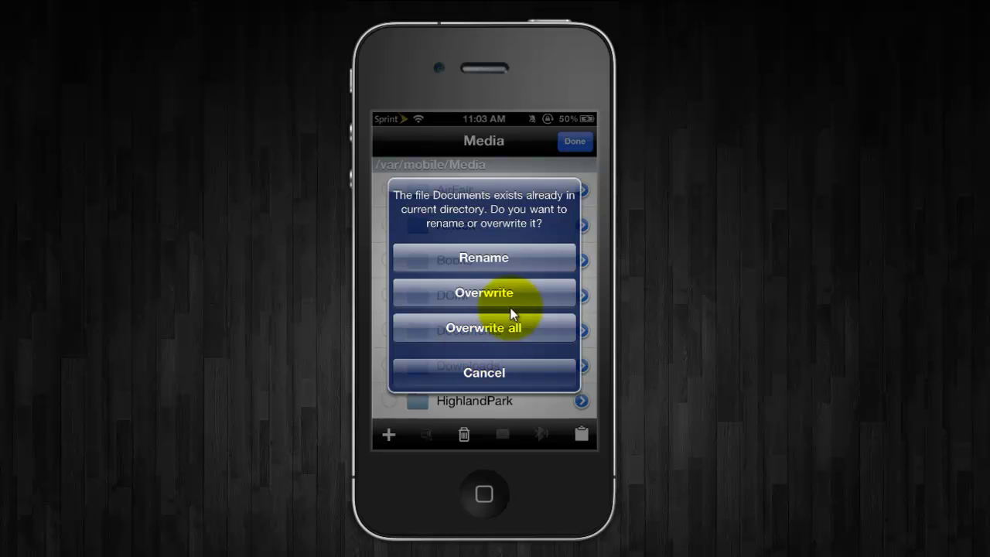
pyautogui.click(519, 263)
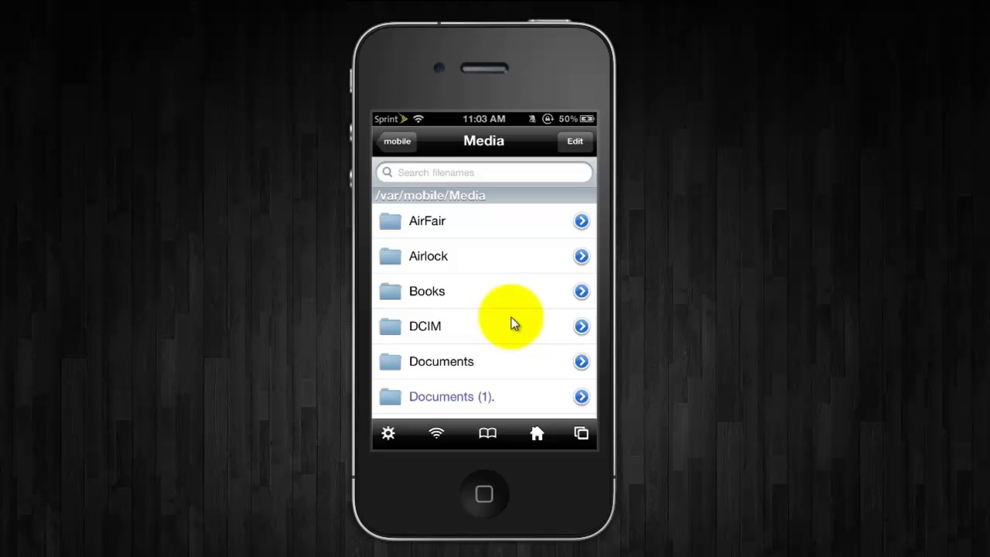
# Append .BAK to the My Music folder's name in Media, making it My Music.BAK
pyautogui.scroll(-5, 513, 323)
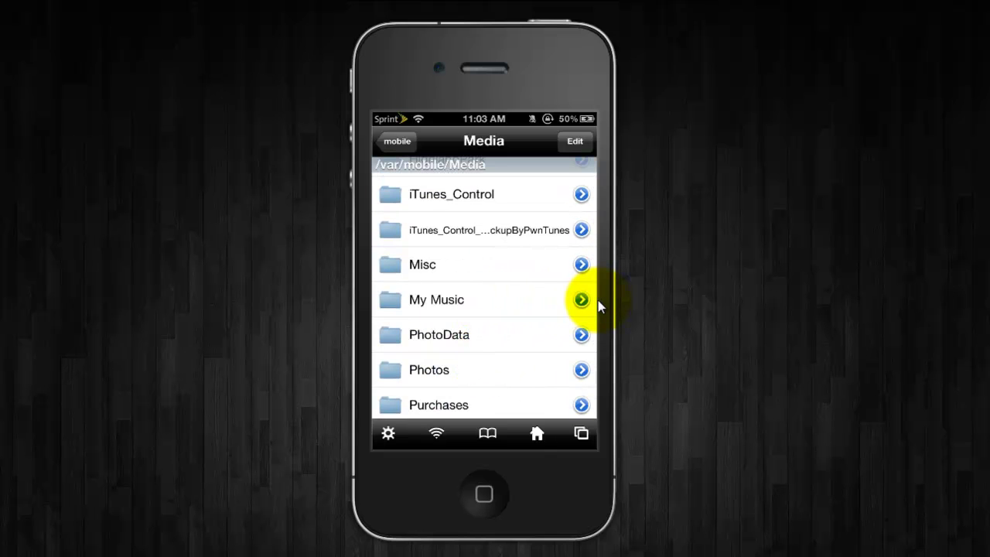
pyautogui.click(585, 303)
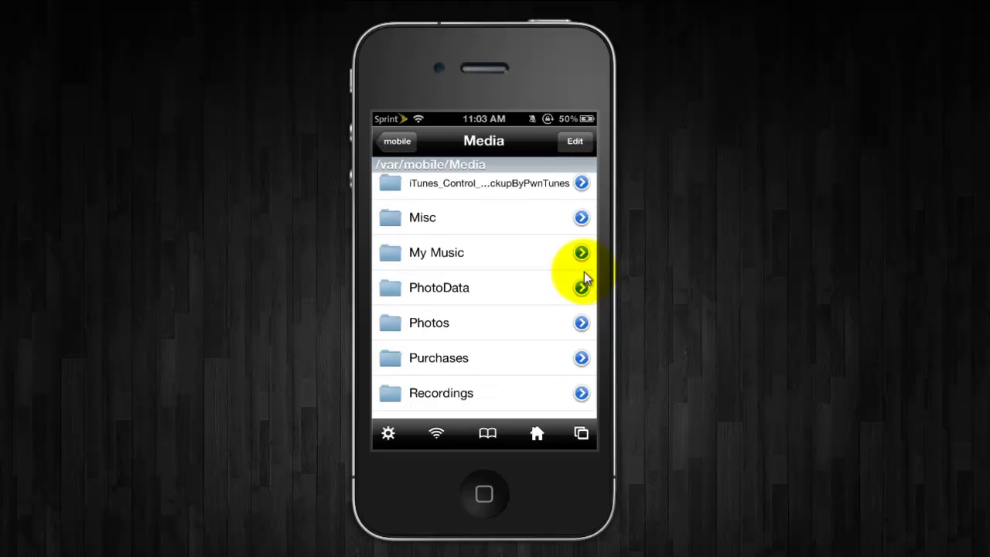
pyautogui.click(582, 254)
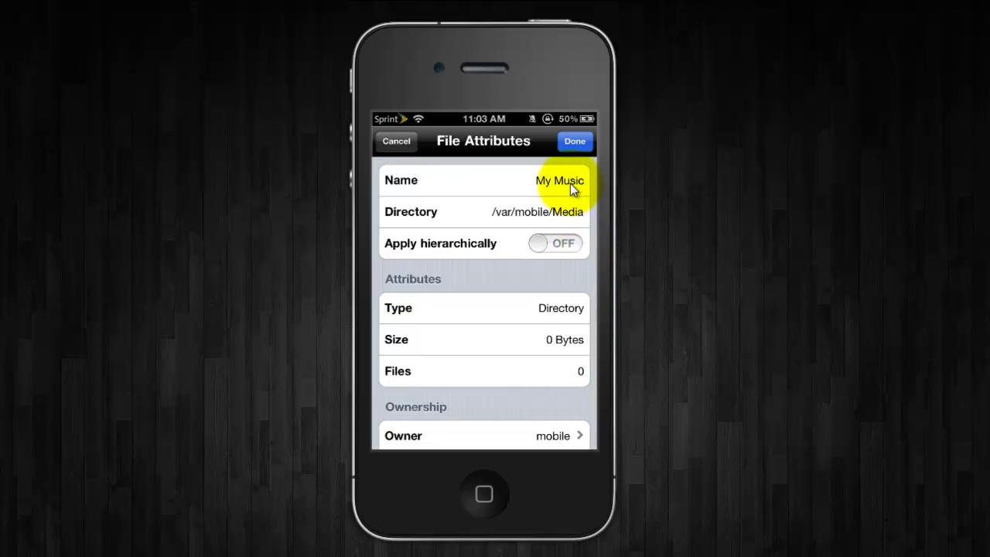
pyautogui.click(570, 183)
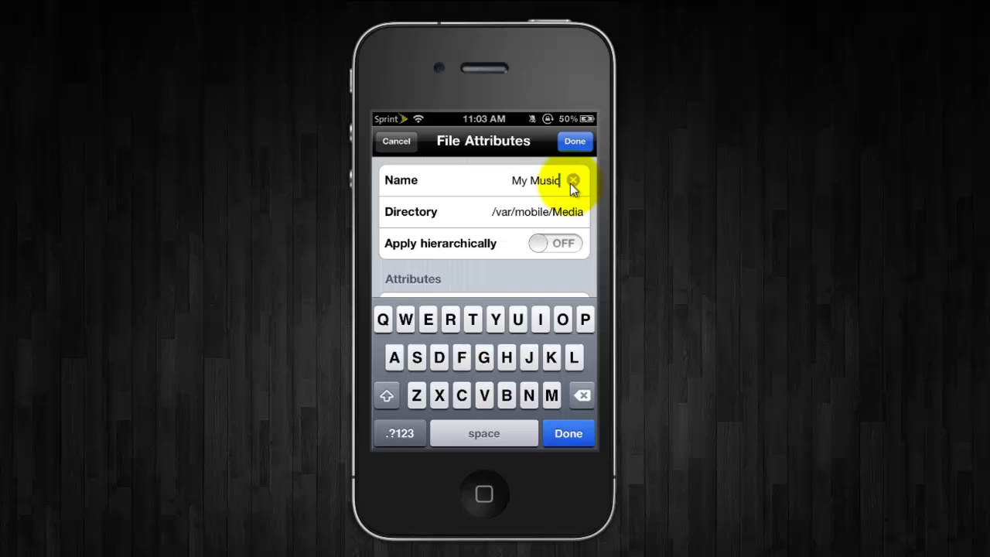
pyautogui.write('.')
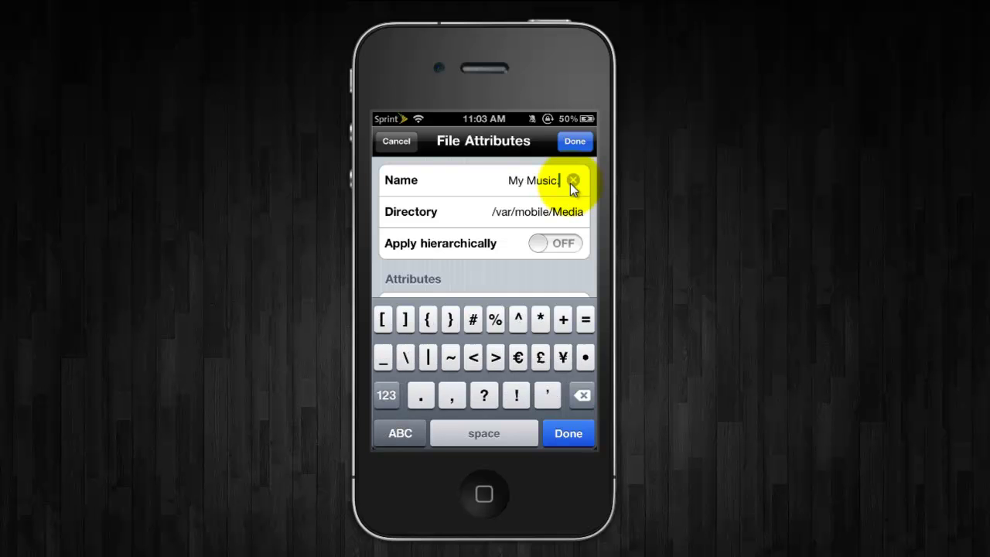
pyautogui.write('B')
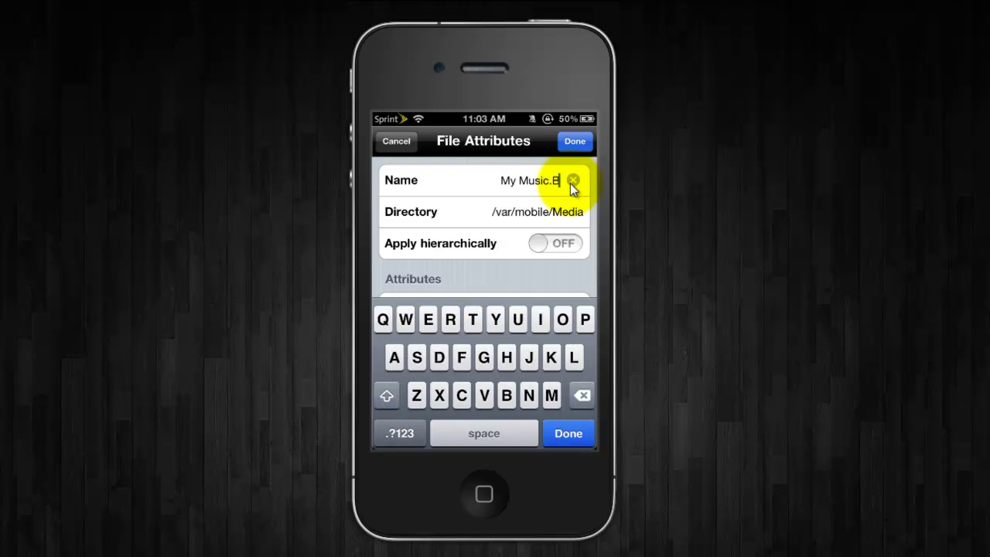
pyautogui.write('AK')
pyautogui.press('Return')
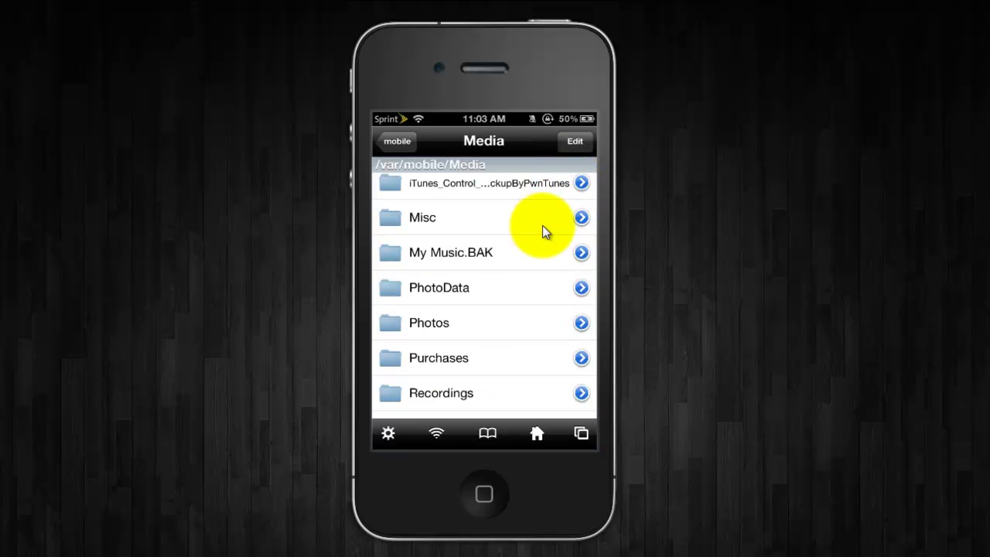
# Replace the Documents (1) link's name in Media with My Music
pyautogui.scroll(5, 542, 226)
pyautogui.scroll(1, 430, 201)
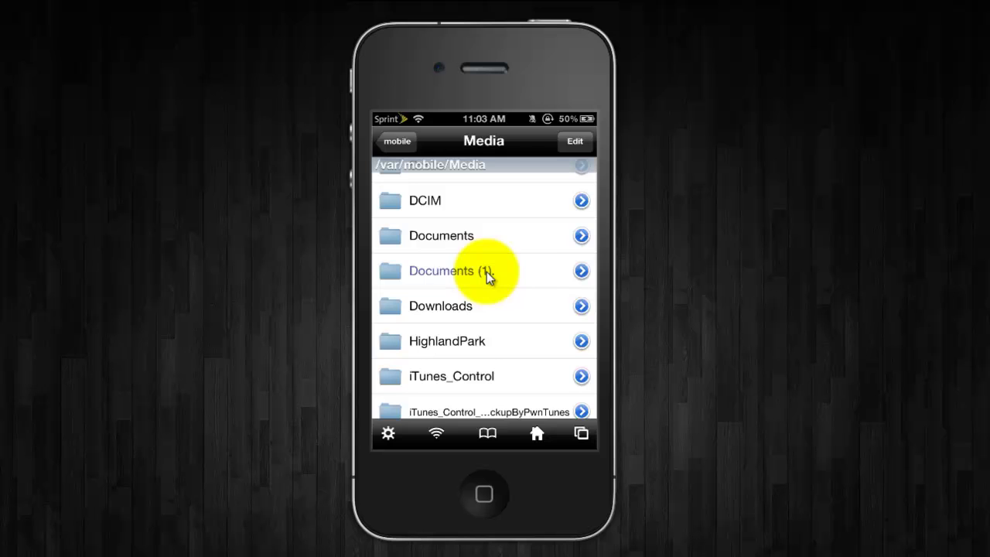
pyautogui.click(581, 271)
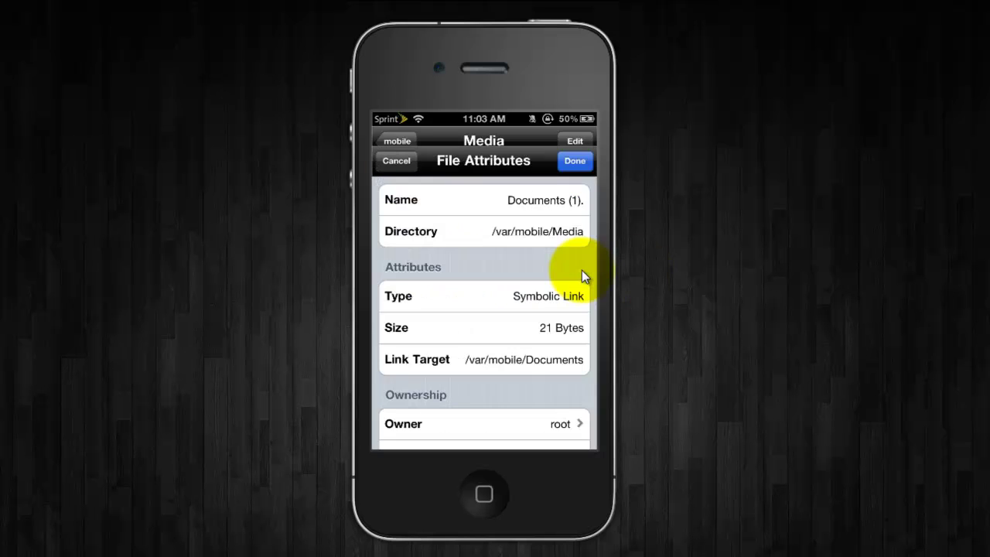
pyautogui.click(545, 186)
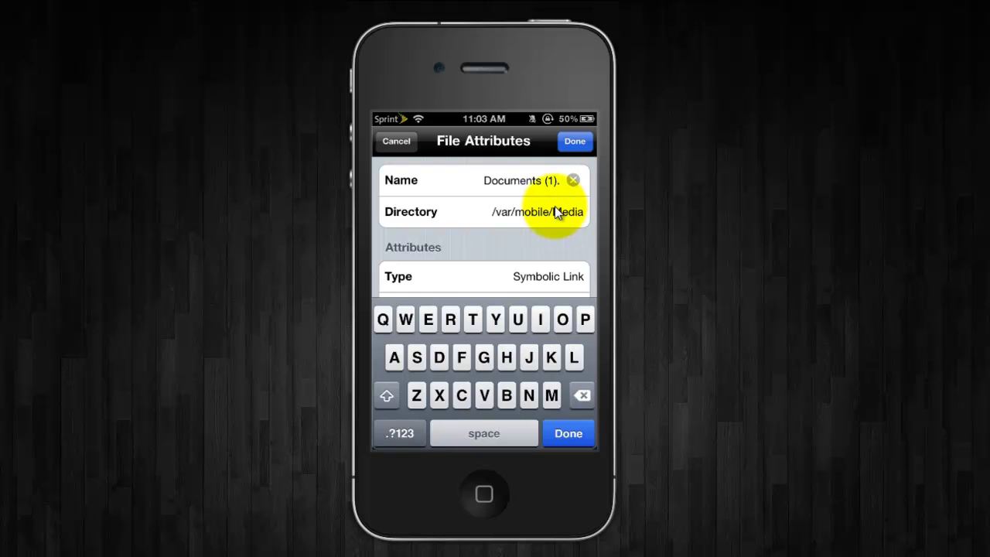
pyautogui.hotkey('ctrl', 'a')
pyautogui.press('BackSpace')
pyautogui.write('My')
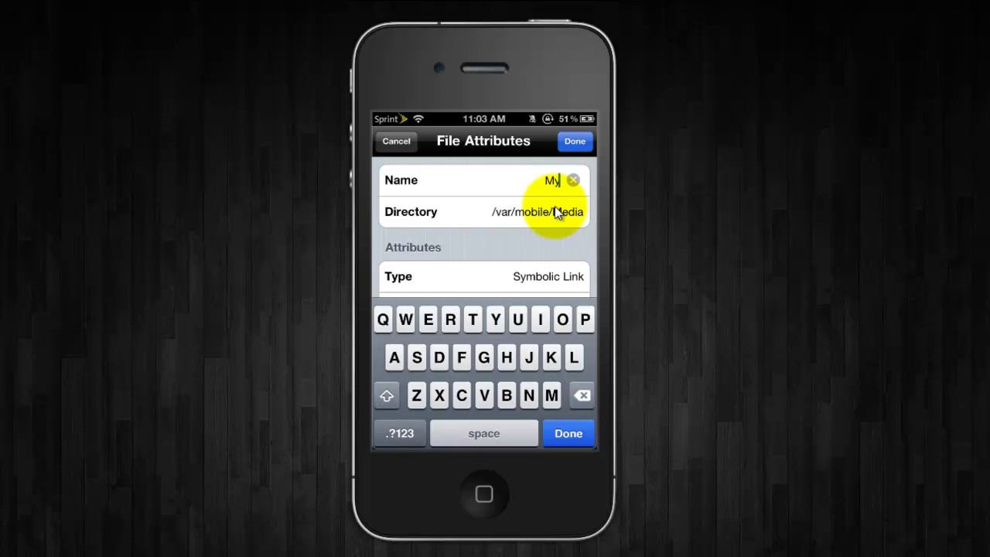
pyautogui.write(' Music')
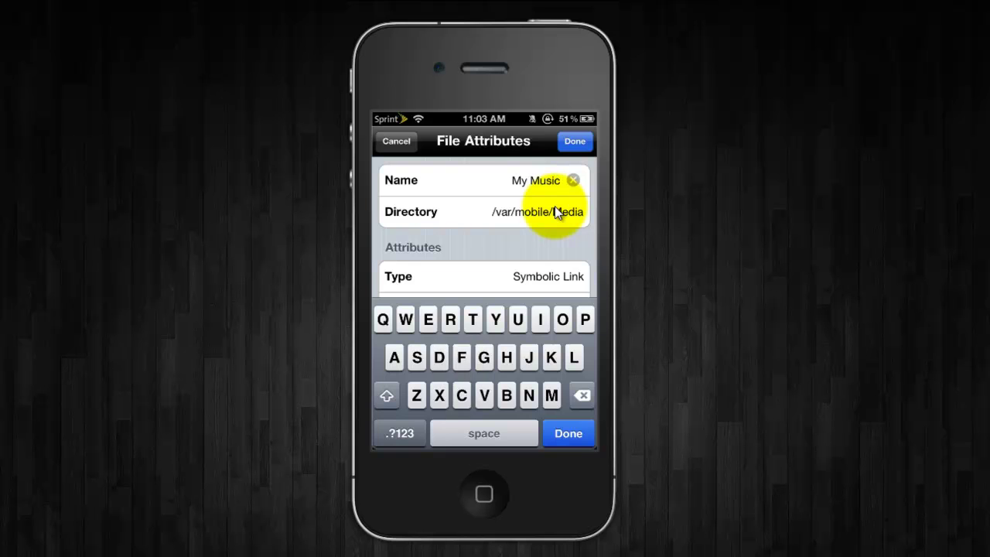
pyautogui.press('Return')
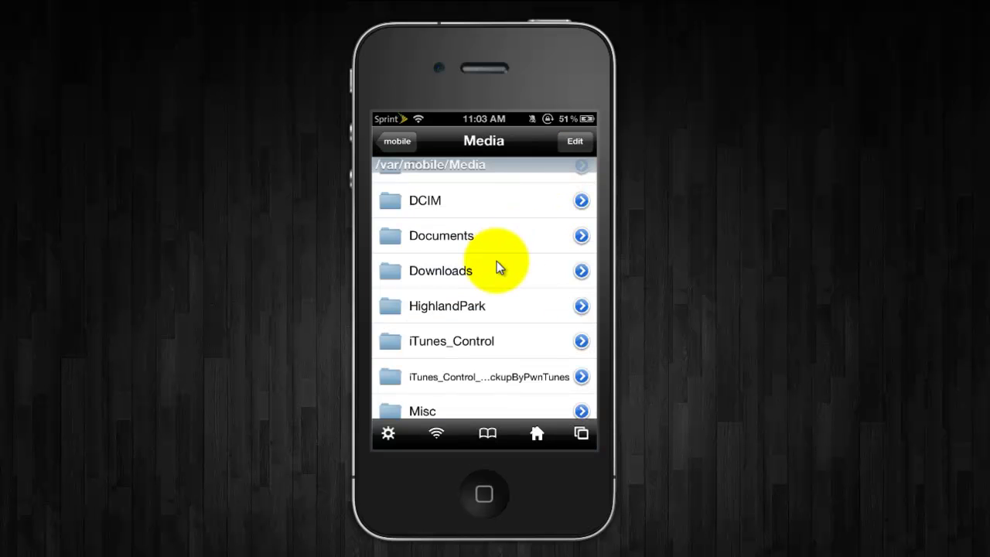
pyautogui.scroll(-3, 497, 261)
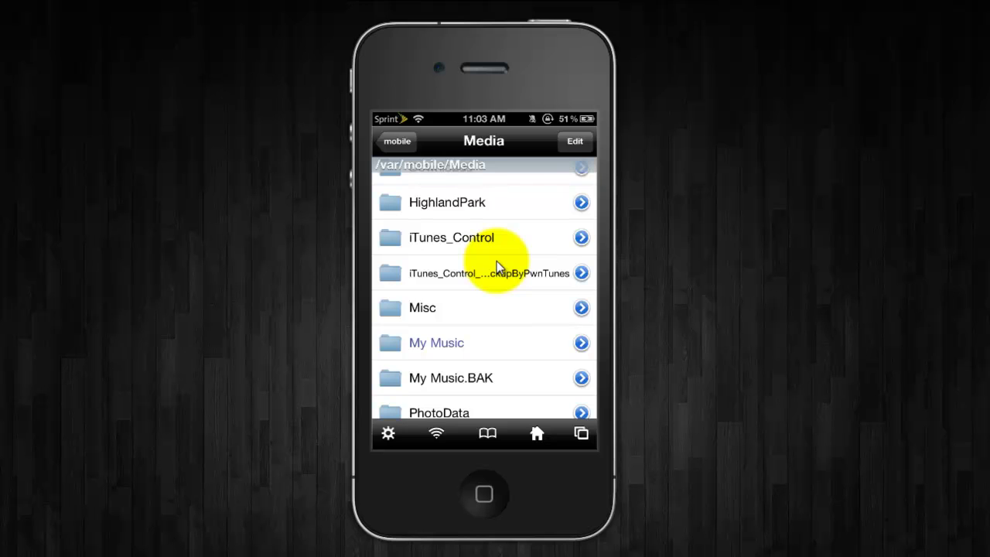
pyautogui.scroll(4, 497, 261)
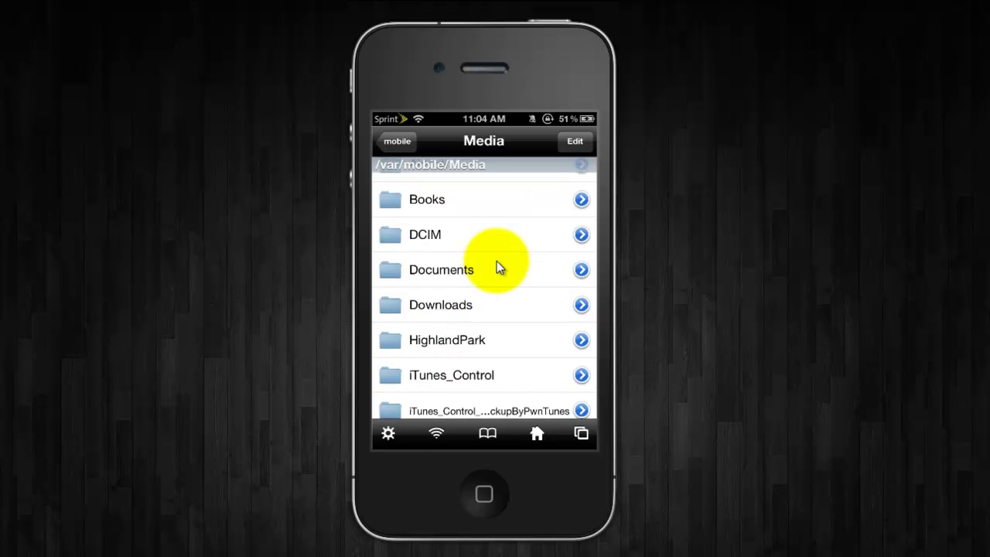
# In UnlimDownloads, open the David Guetta & Usher 'Without You' song page on Beemp3
pyautogui.rightClick(497, 261)
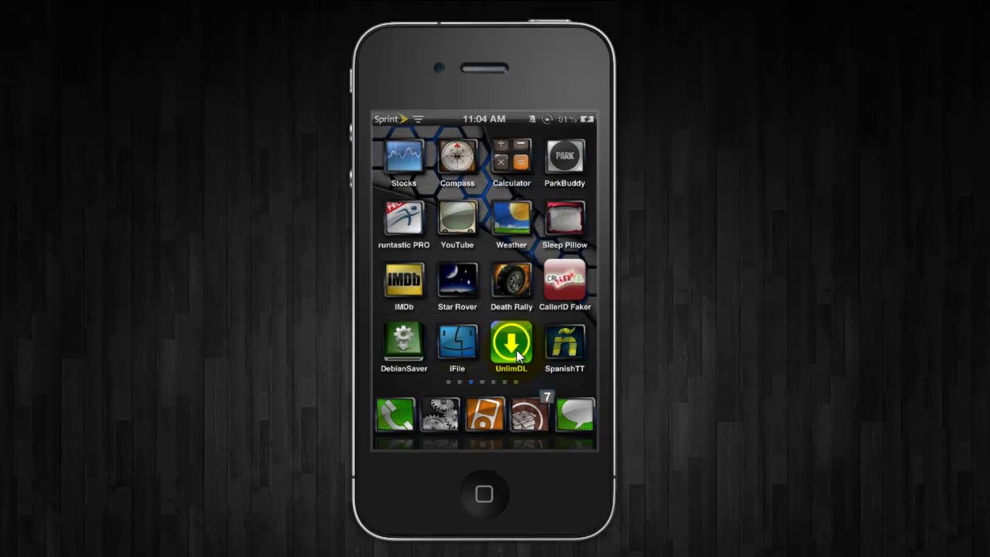
pyautogui.click(517, 353)
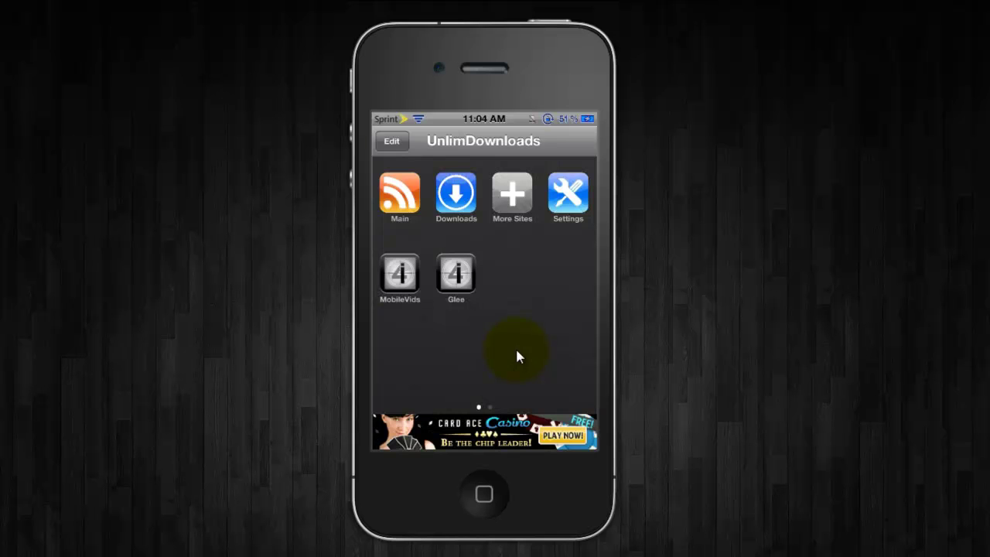
pyautogui.click(514, 205)
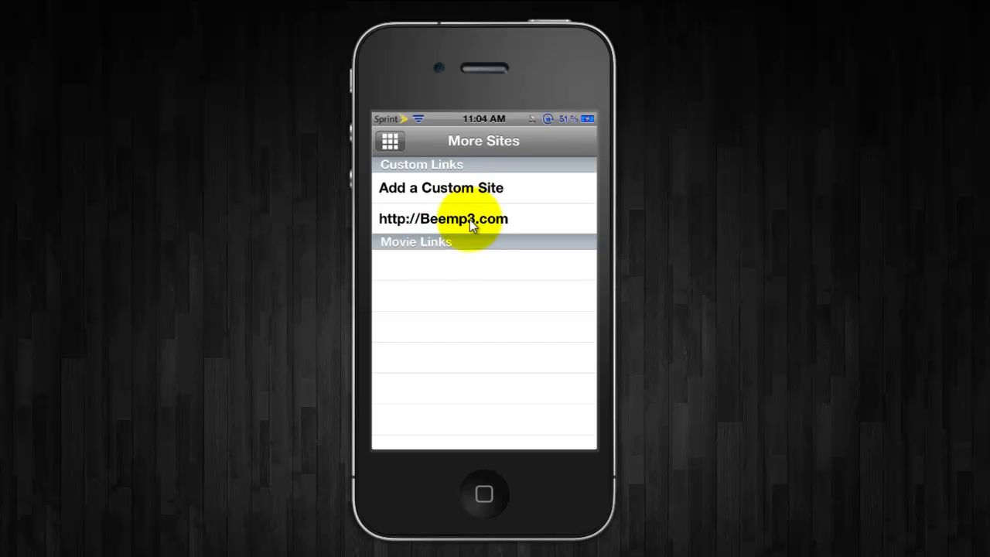
pyautogui.click(469, 219)
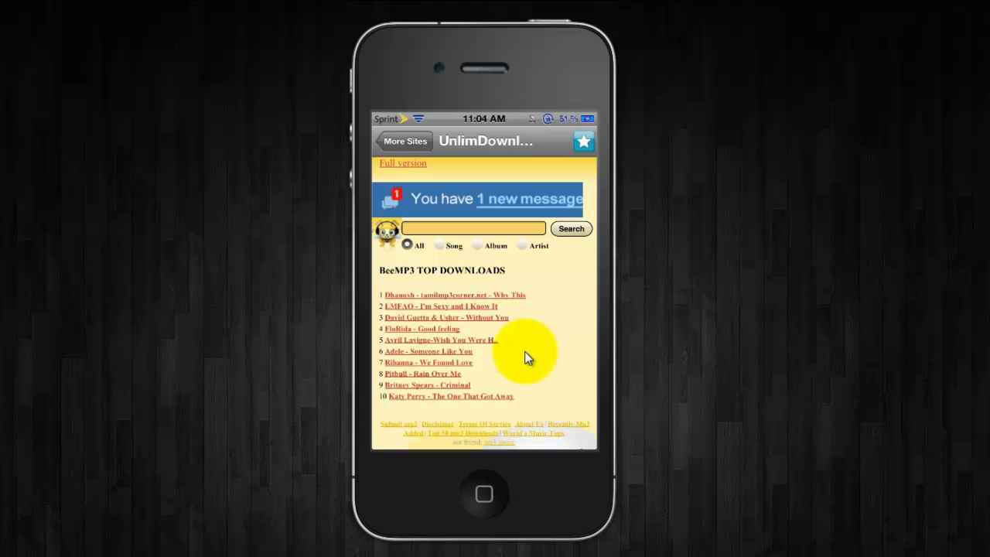
pyautogui.doubleClick(477, 317)
pyautogui.click(477, 317)
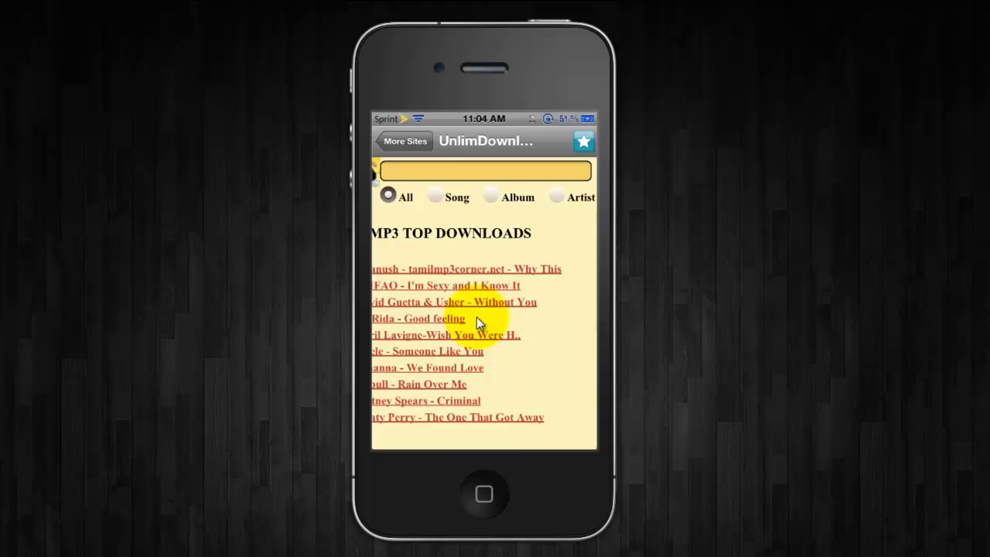
# Enter the verification code and start downloading the Without You mp3
pyautogui.moveTo(470, 358); pyautogui.dragTo(397, 220)
pyautogui.moveTo(568, 323); pyautogui.dragTo(545, 343)
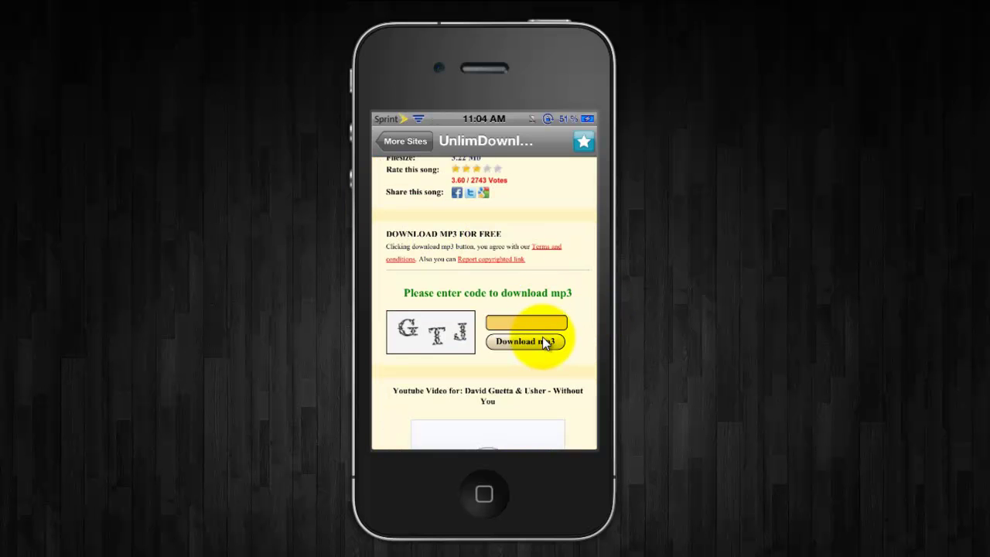
pyautogui.click(544, 339)
pyautogui.write('G')
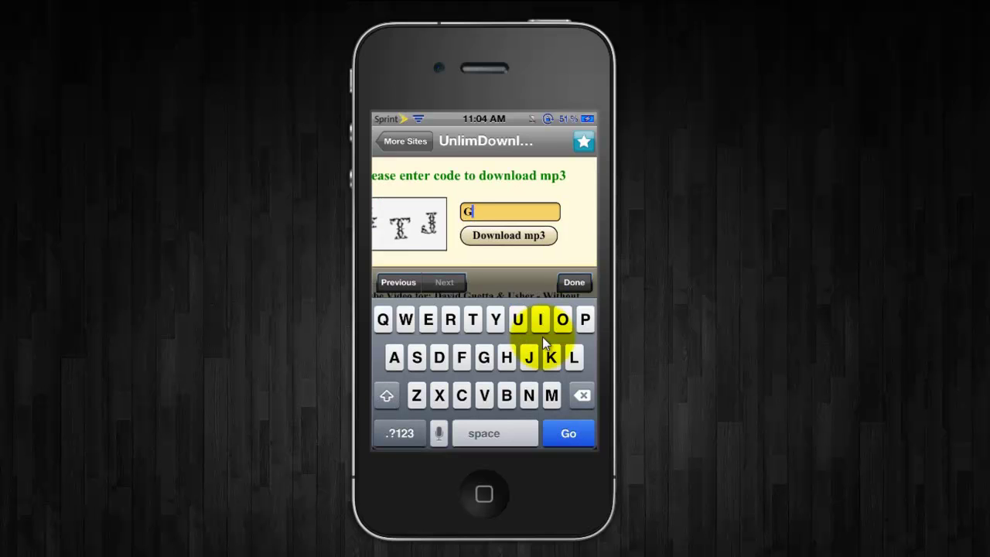
pyautogui.write('j')
pyautogui.click(529, 252)
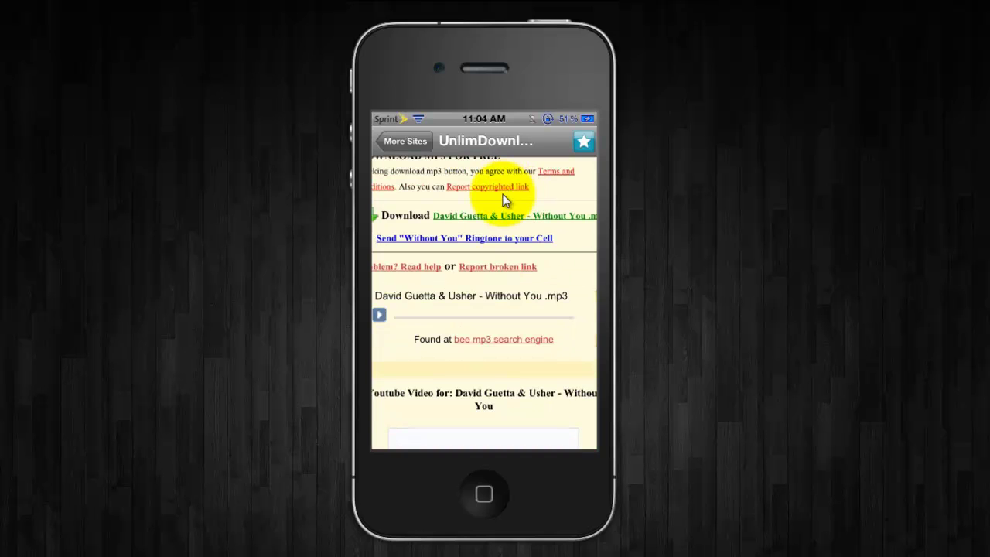
pyautogui.click(495, 240)
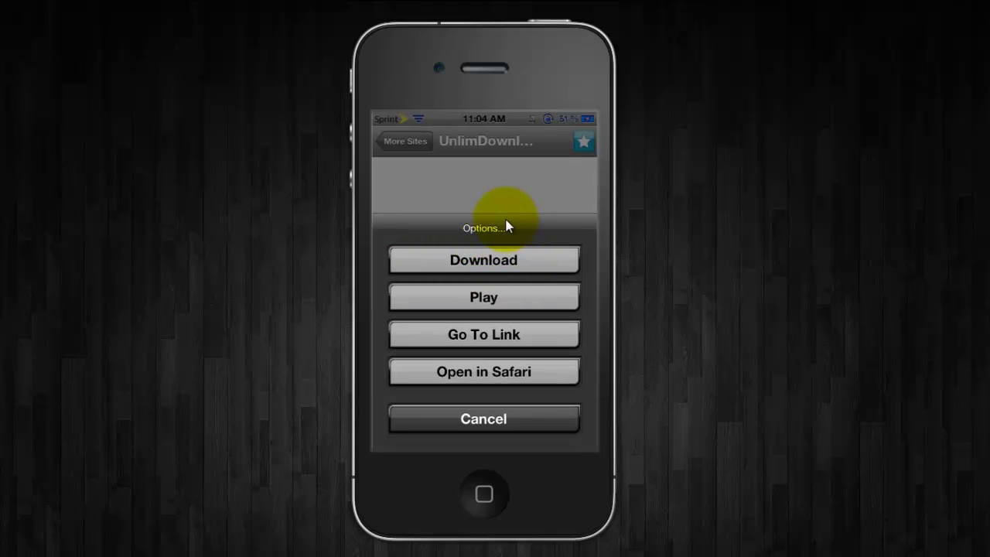
pyautogui.click(490, 208)
# Confirm in Downloads that the 3.22 MB Without You mp3 finished under ~/Documents
pyautogui.click(419, 159)
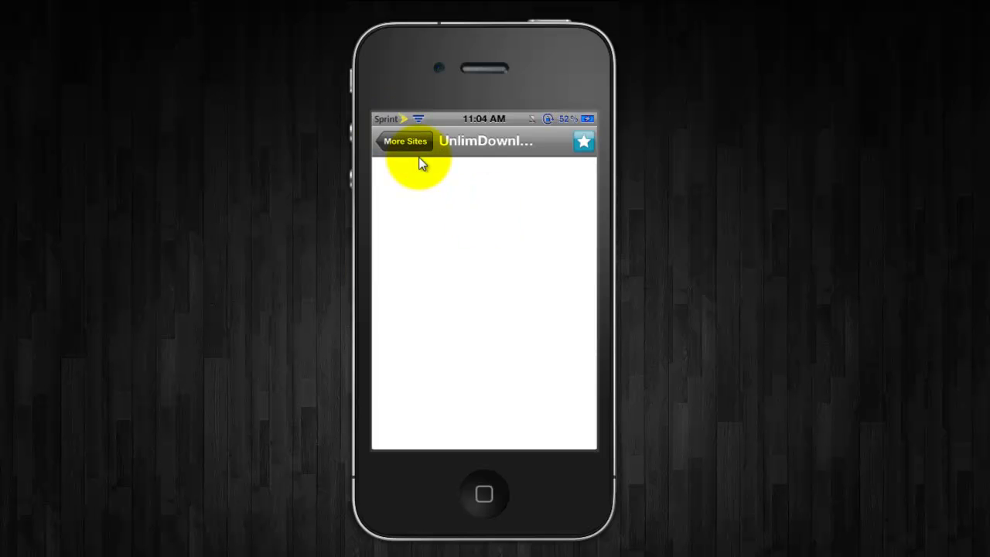
pyautogui.click(416, 155)
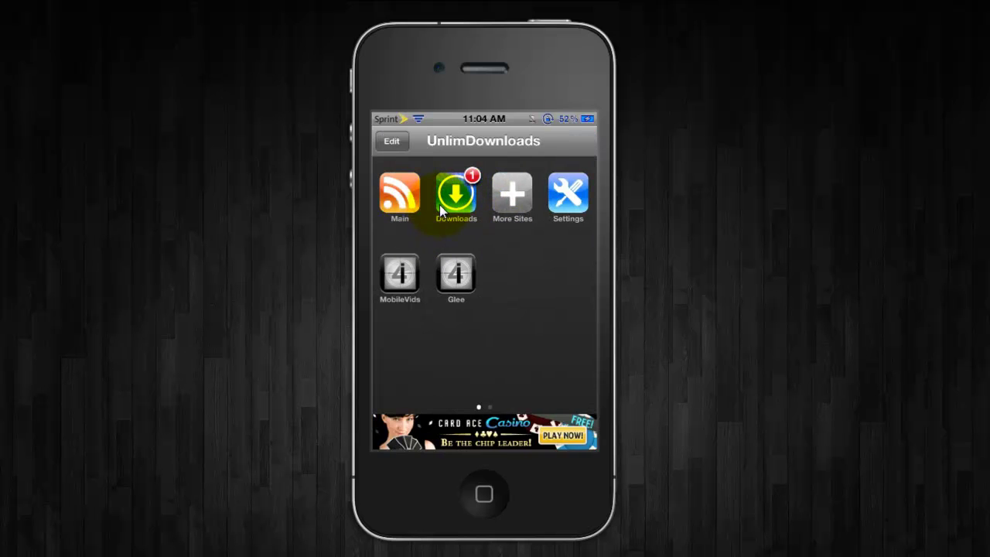
pyautogui.click(442, 210)
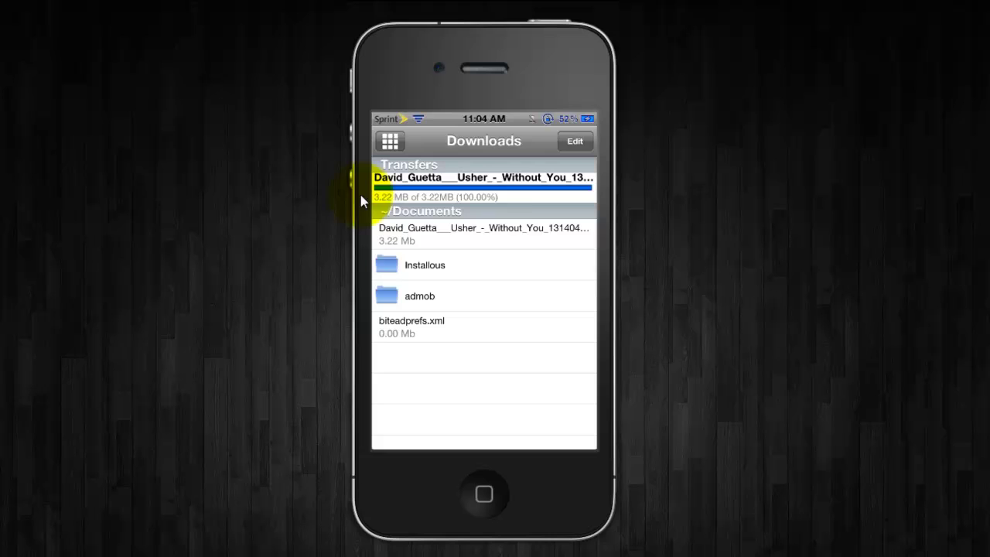
# Close UnlimDownloads by returning to the home screen
pyautogui.rightClick(506, 196)
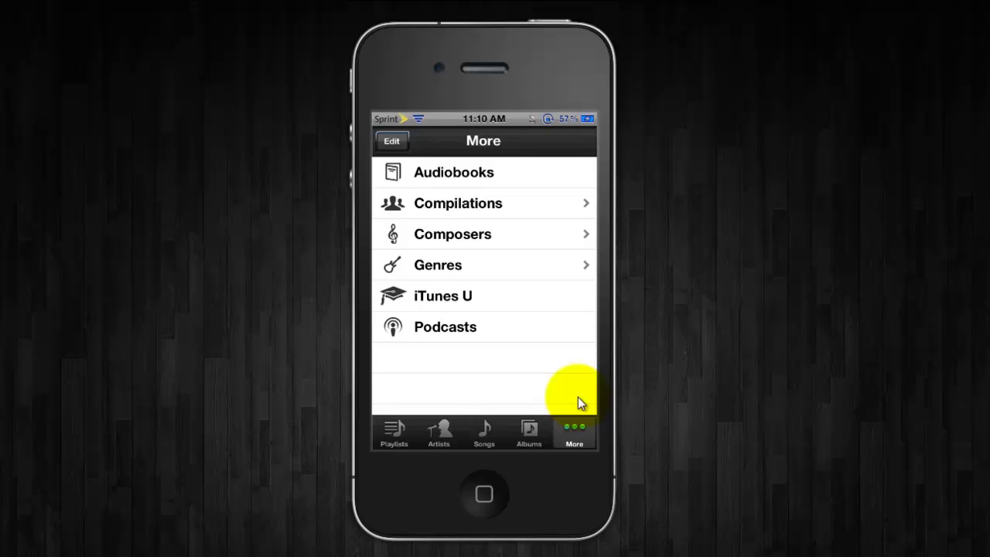
# Show the Songs list to confirm 'Without You' by David Guetta & Usher is there
pyautogui.click(484, 433)
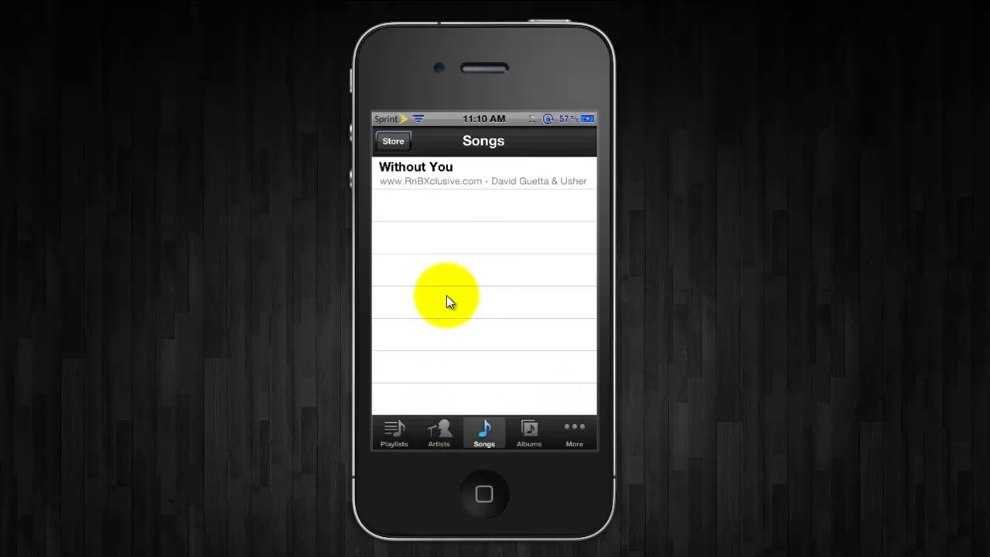